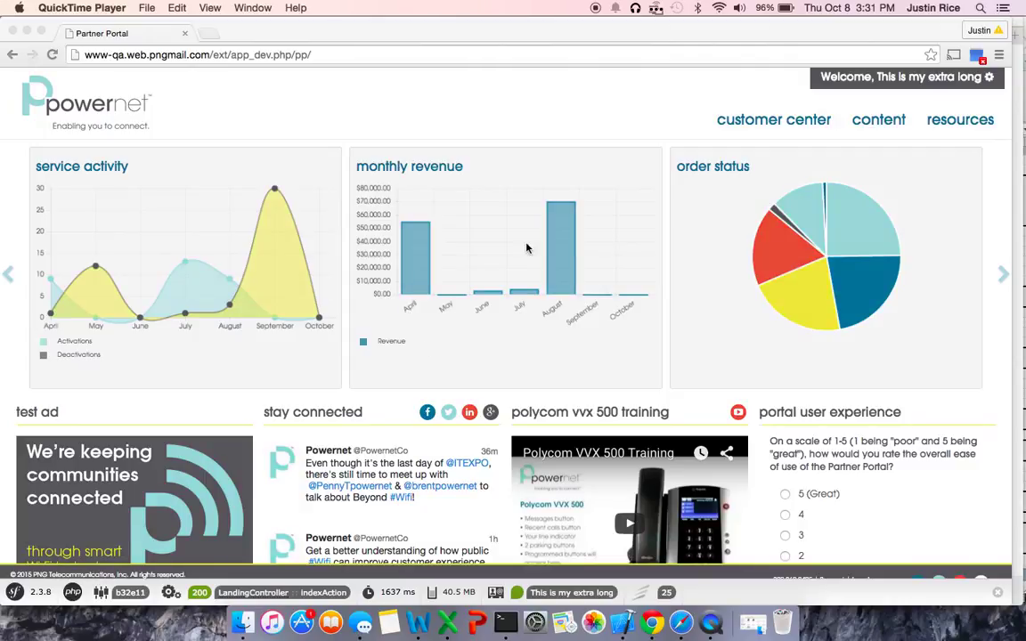
Step: Start a new order from the customer center, add Hosted IP PBX Business Group to the quote cart and continue
left_click(751, 119)
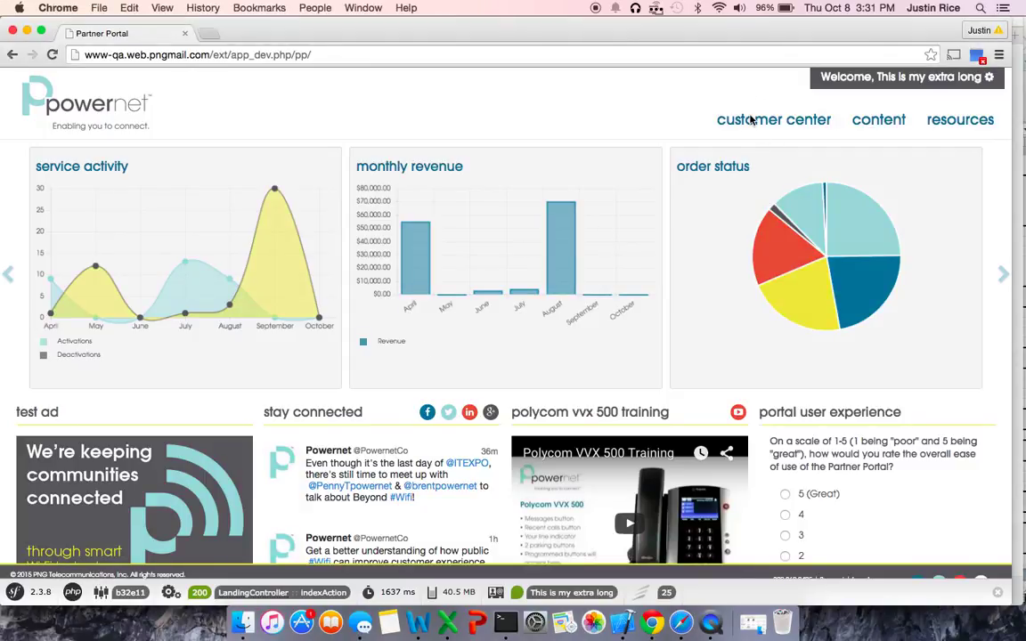
left_click(751, 119)
left_click(736, 155)
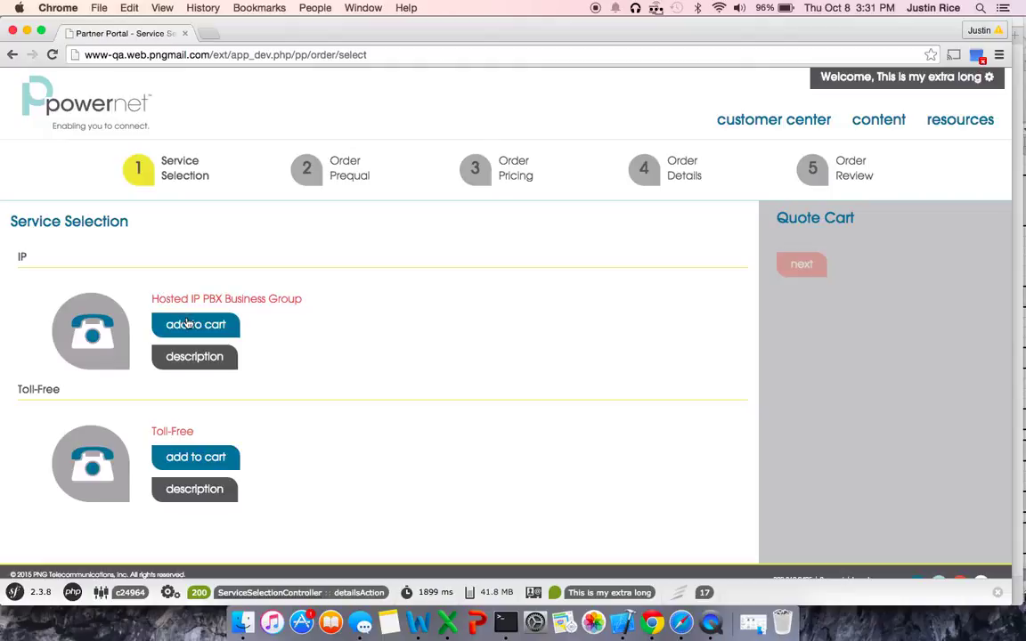
left_click(175, 324)
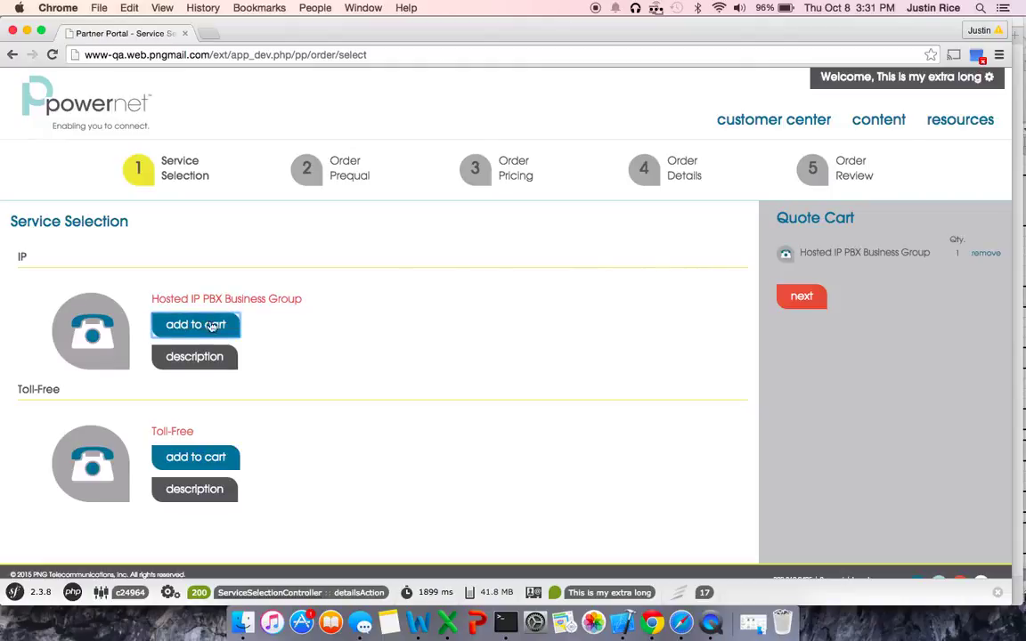
left_click(796, 300)
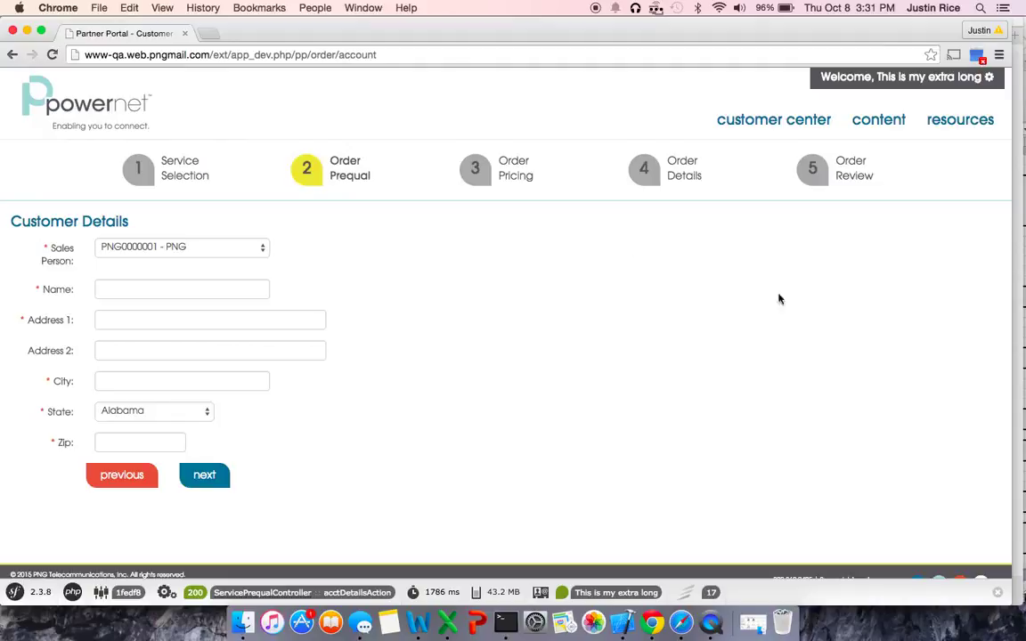
Step: Choose sales person PNG0000007 - PNG, fill in the saved Test User1 customer name and address details, and continue
left_click(217, 245)
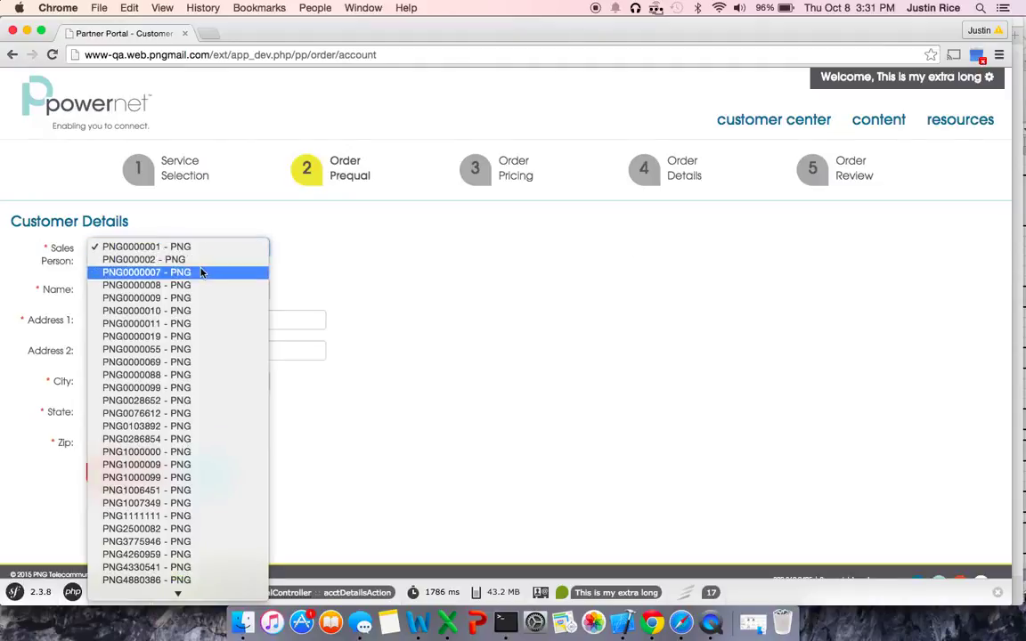
left_click(201, 272)
left_click(155, 285)
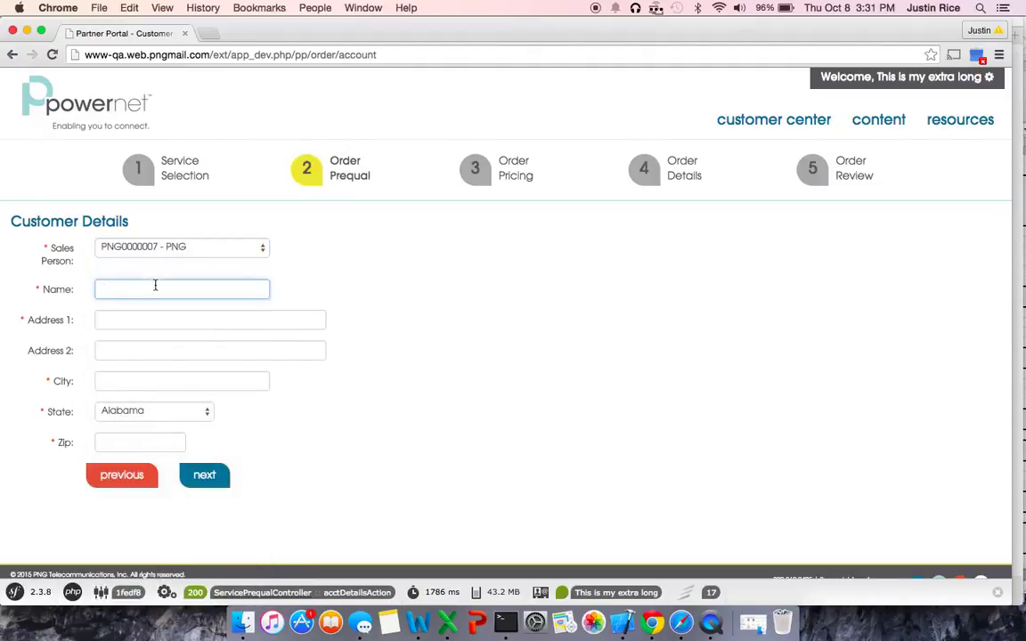
type("Test User1")
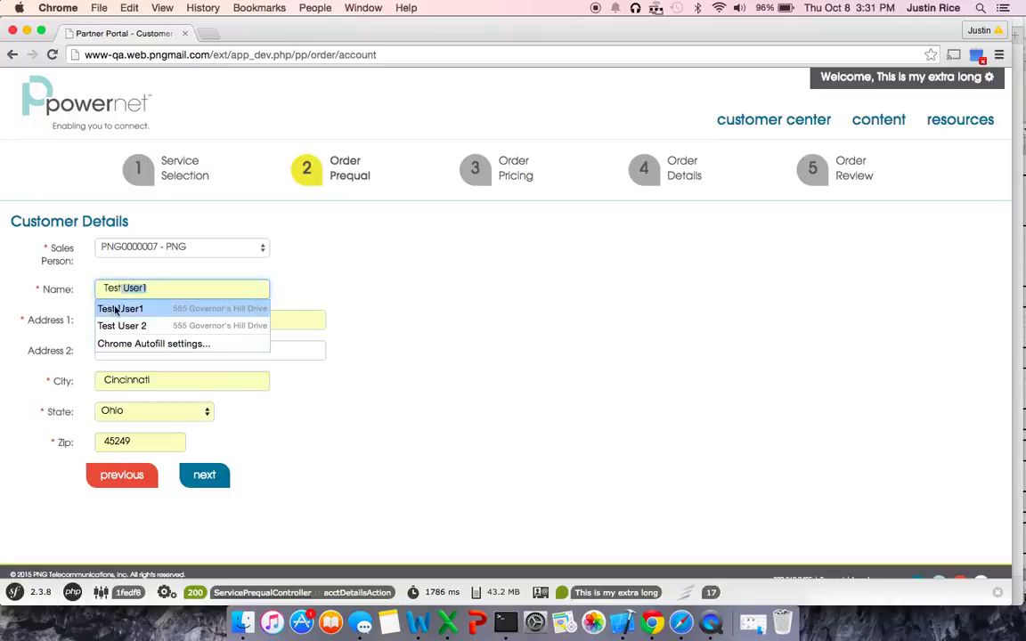
left_click(121, 309)
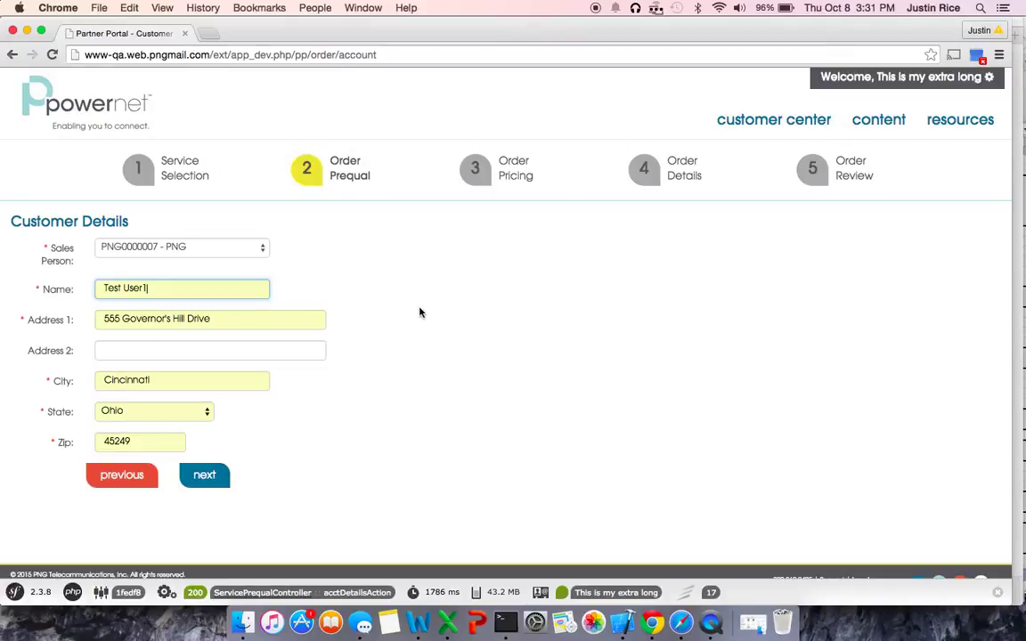
left_click(213, 483)
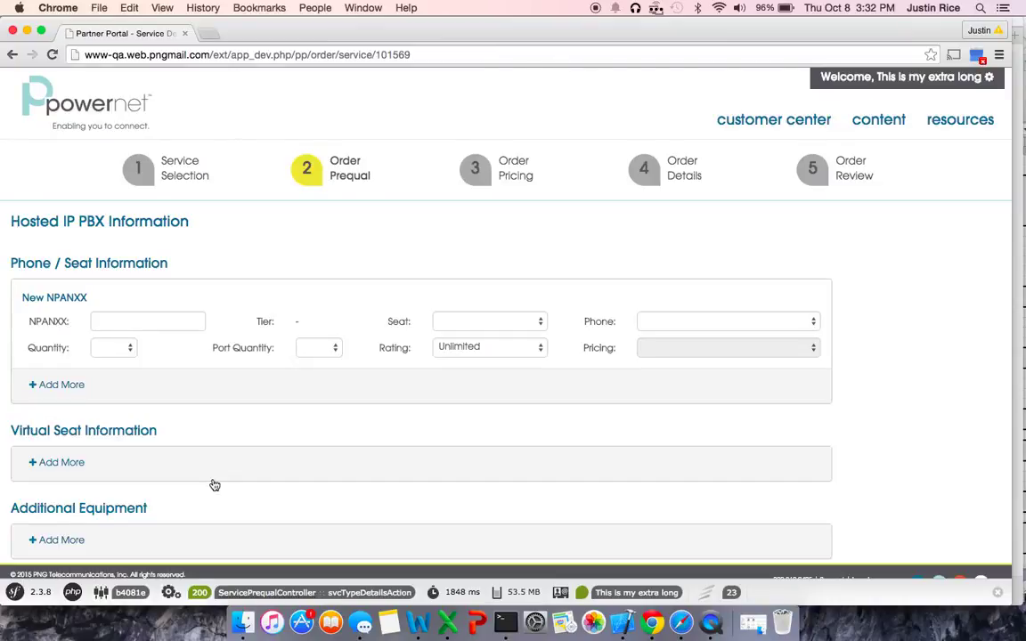
Step: In the phone/seat entry, enter NPANXX 513645 with quantity 2 and port quantity 0
left_click(116, 320)
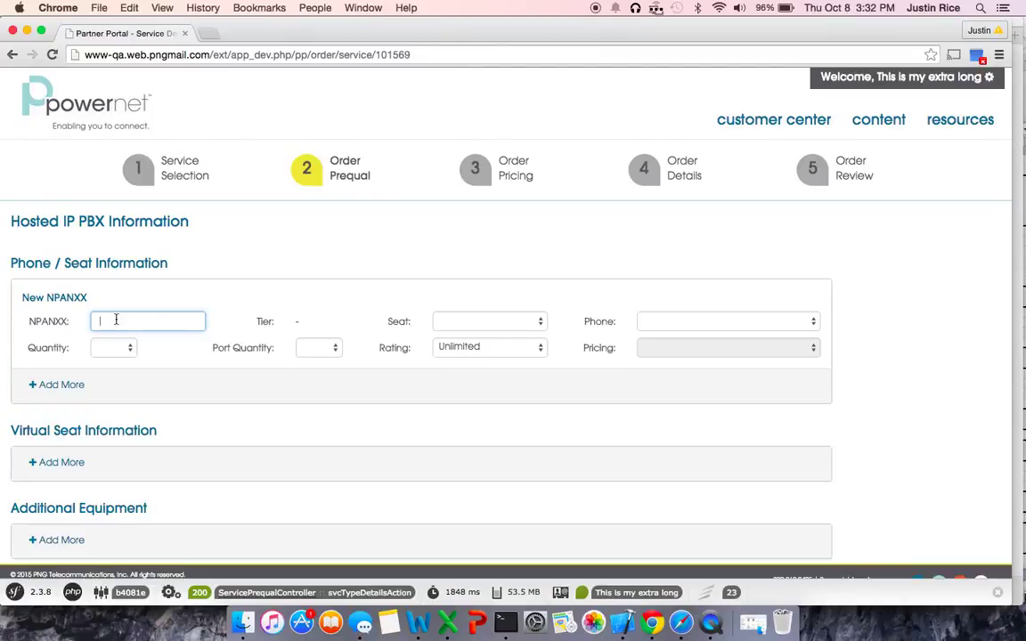
type("513645")
left_click(116, 347)
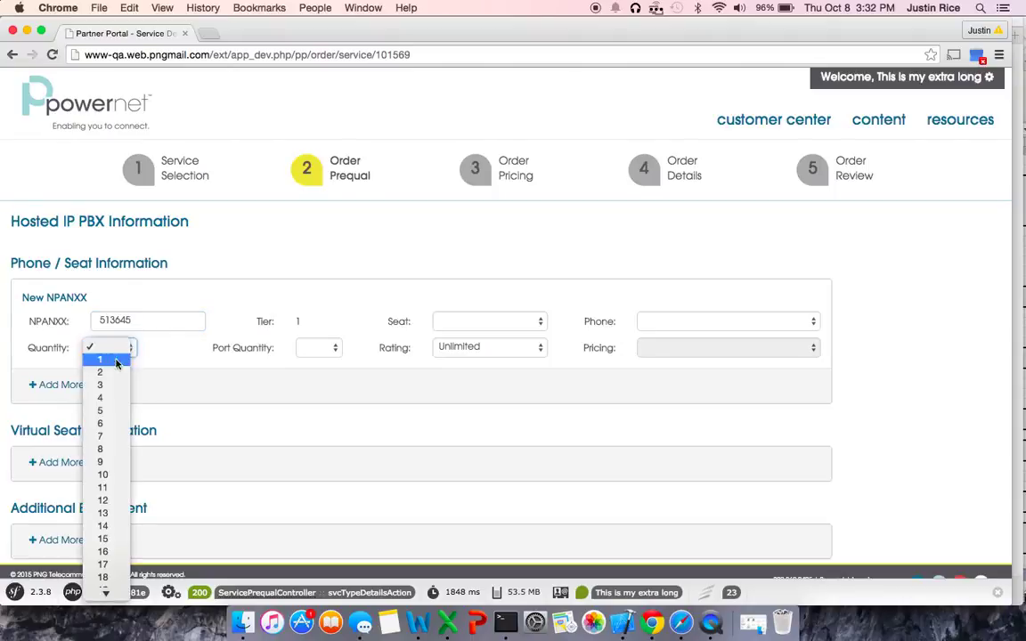
left_click(107, 373)
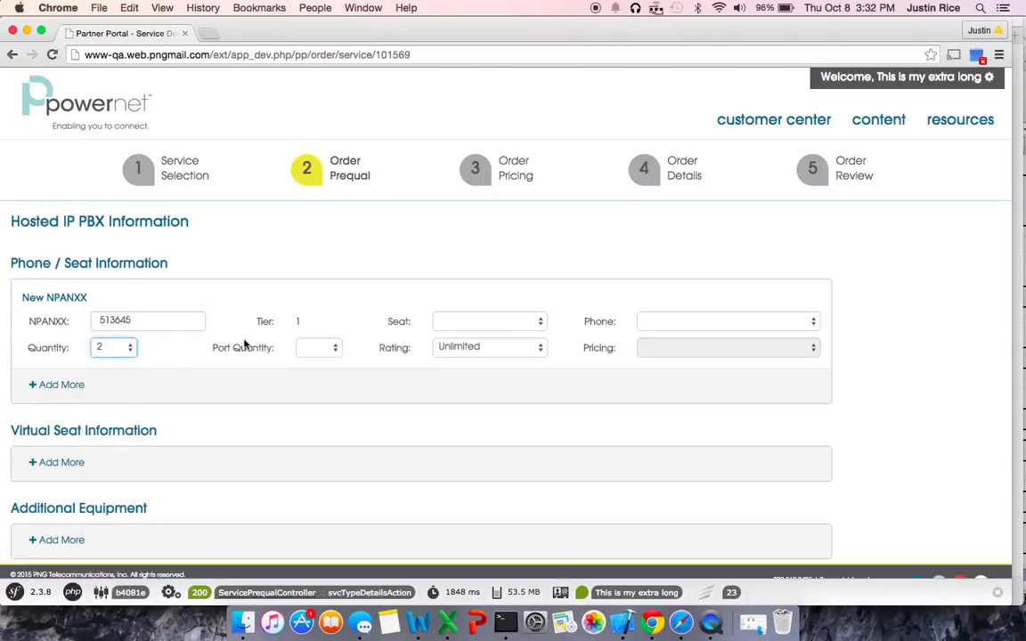
double_click(93, 321)
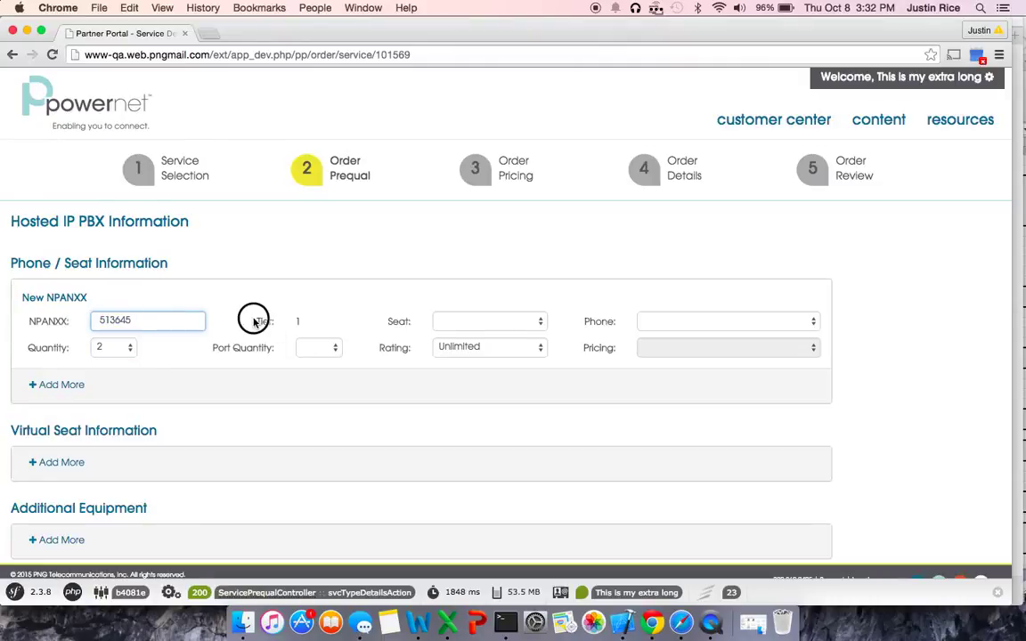
left_click_drag(254, 319, 312, 322)
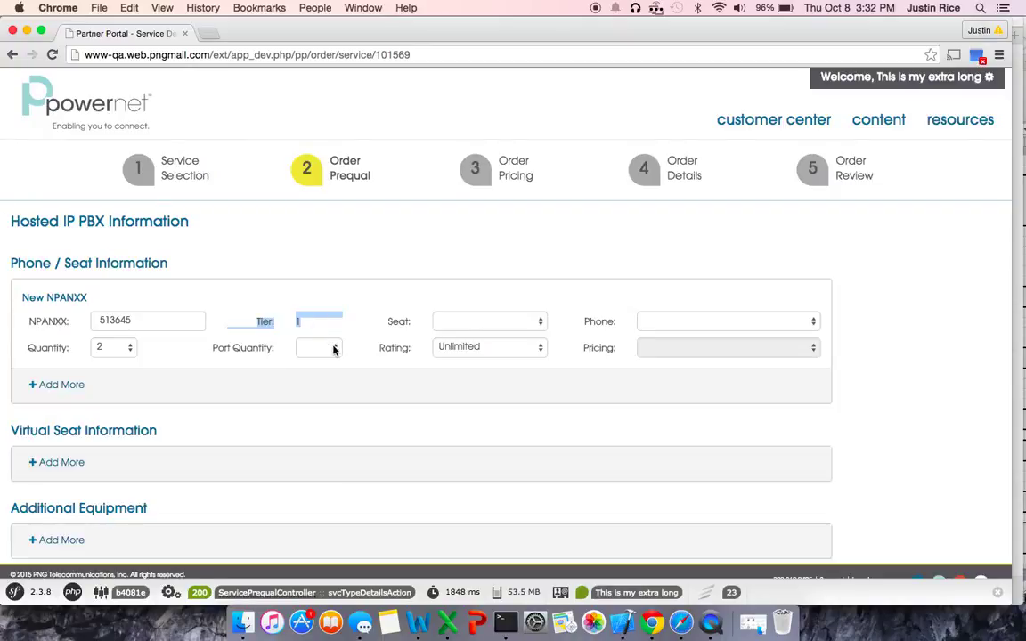
left_click(334, 349)
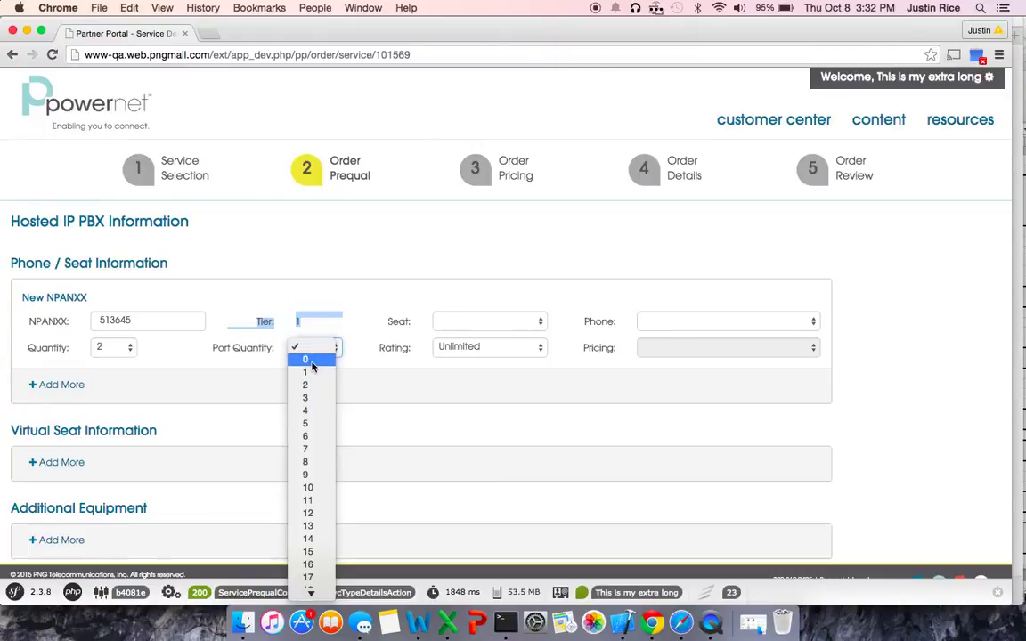
left_click(310, 362)
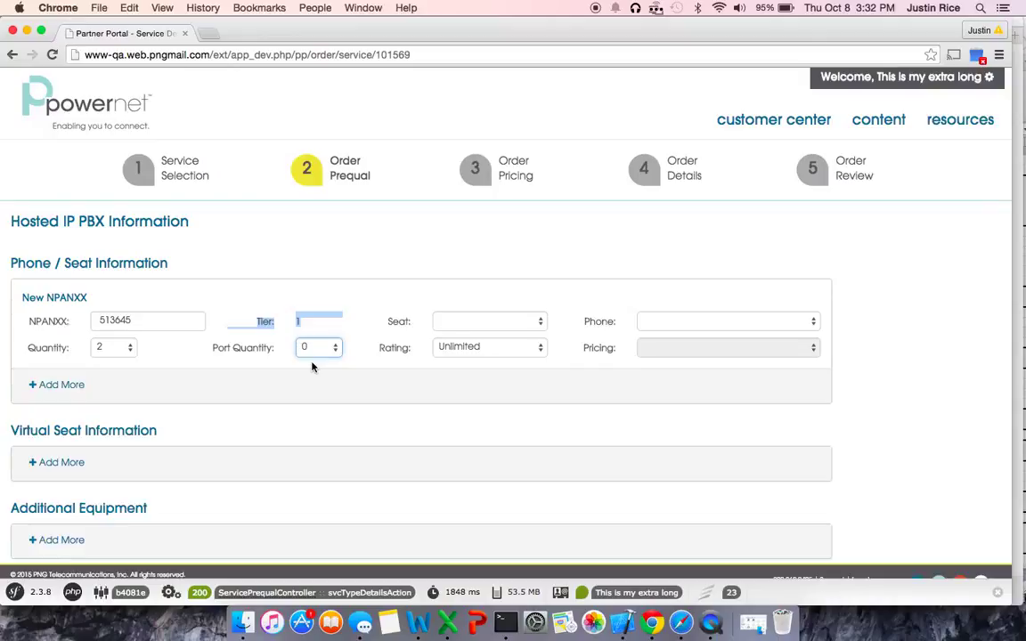
Step: Set the phone/seat entry to Standard Seat Unlimited - No Term with Unlimited rating and a Polycom VVX - 400 phone
left_click(530, 326)
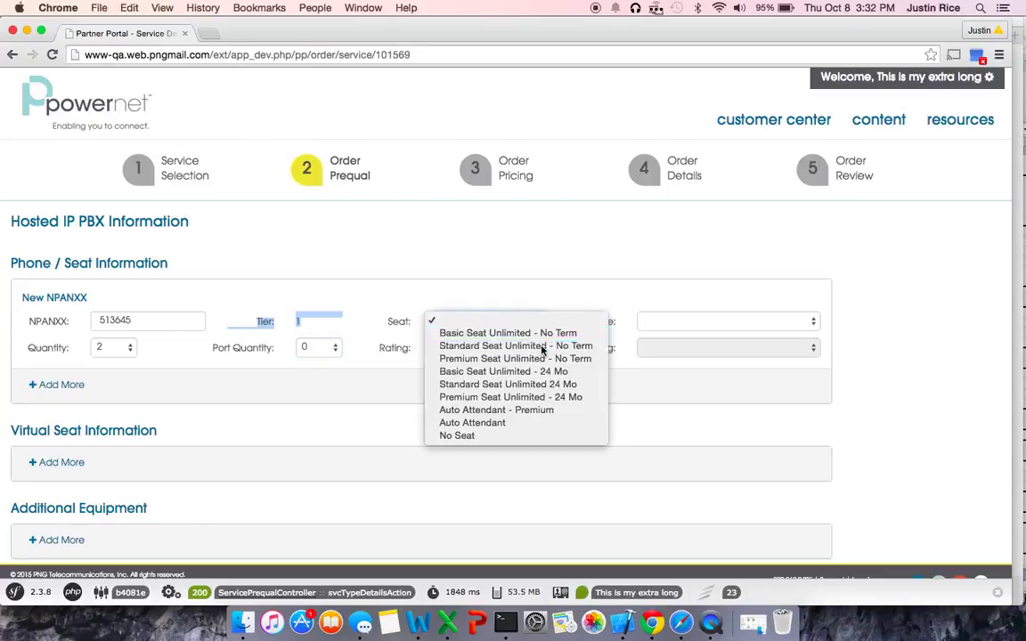
left_click(540, 346)
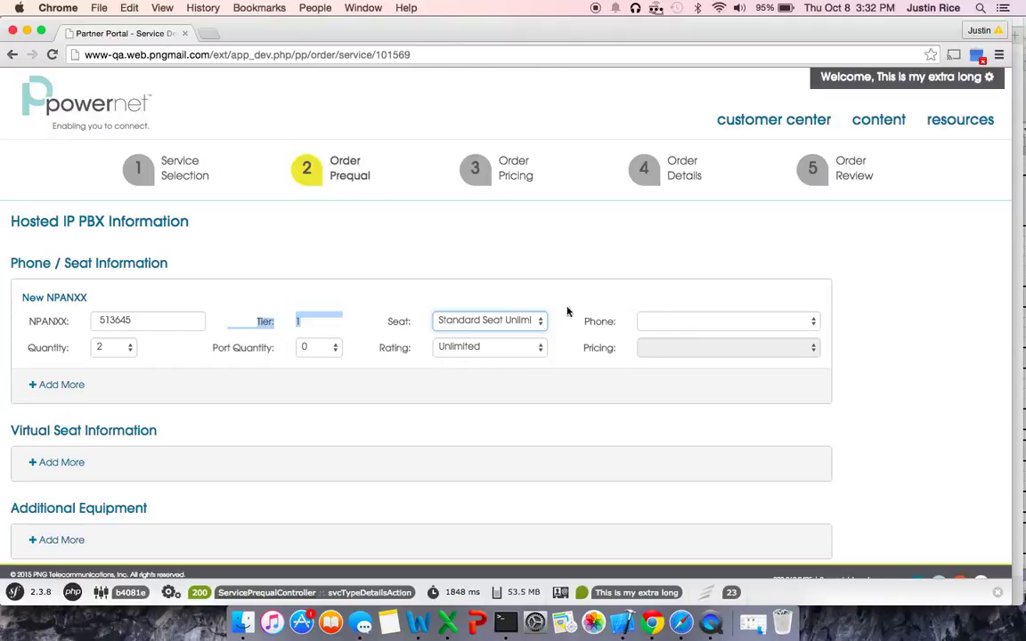
left_click(495, 354)
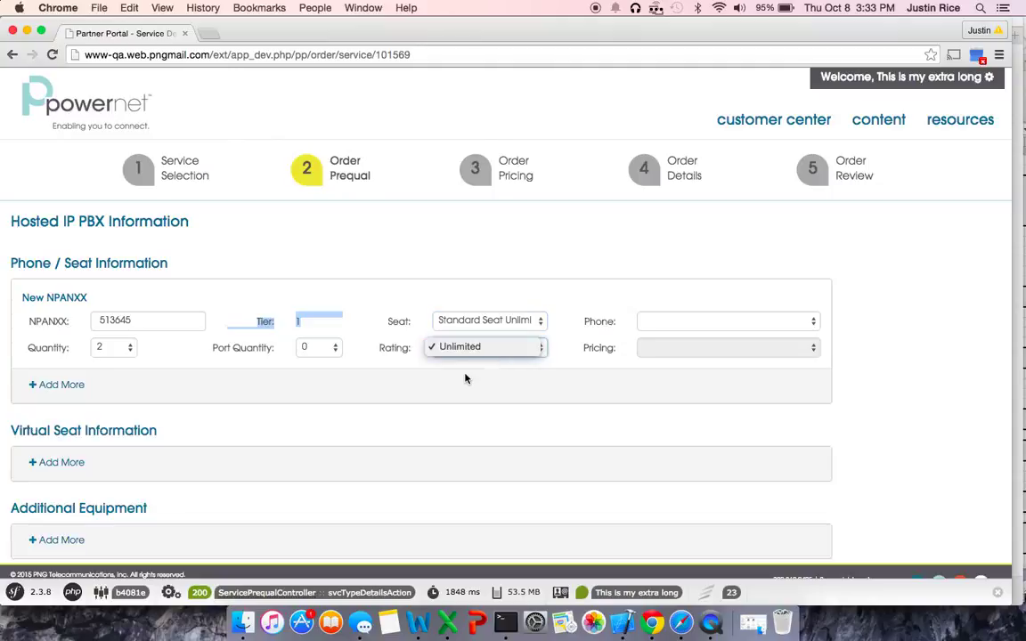
left_click(468, 377)
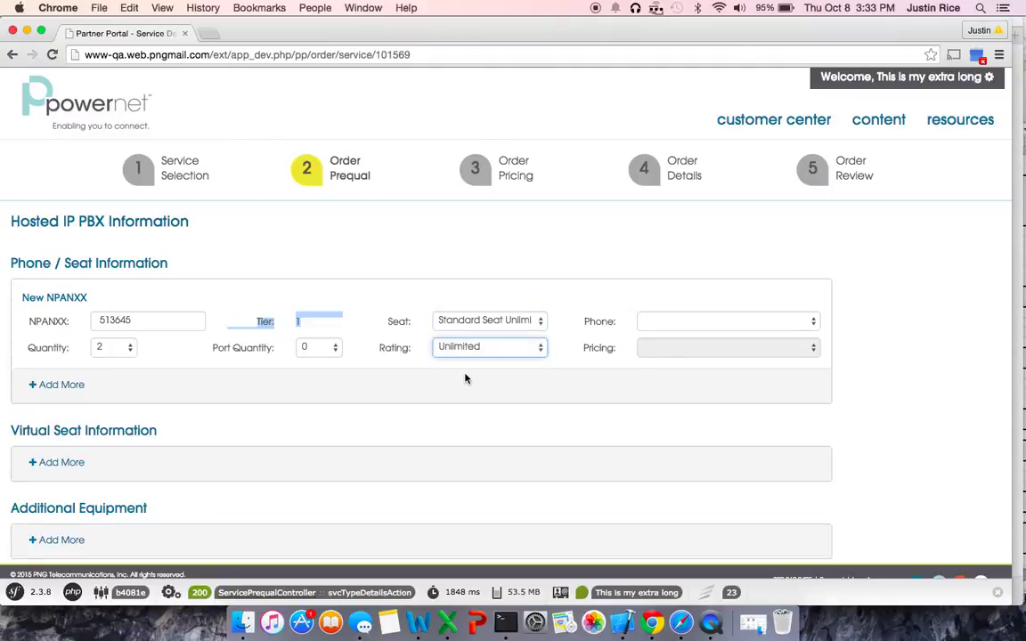
left_click(699, 331)
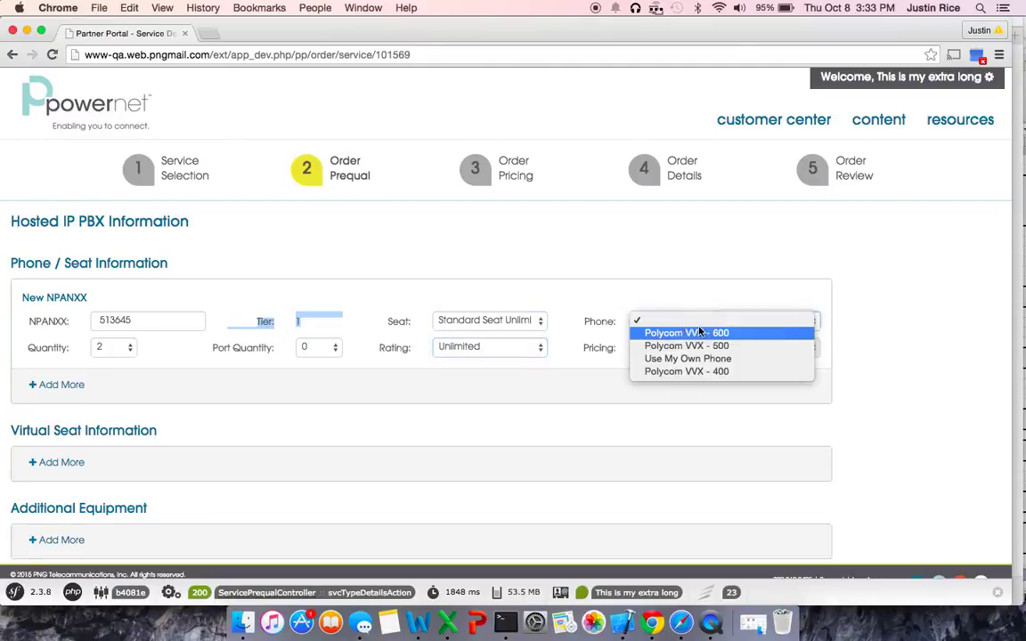
left_click(693, 373)
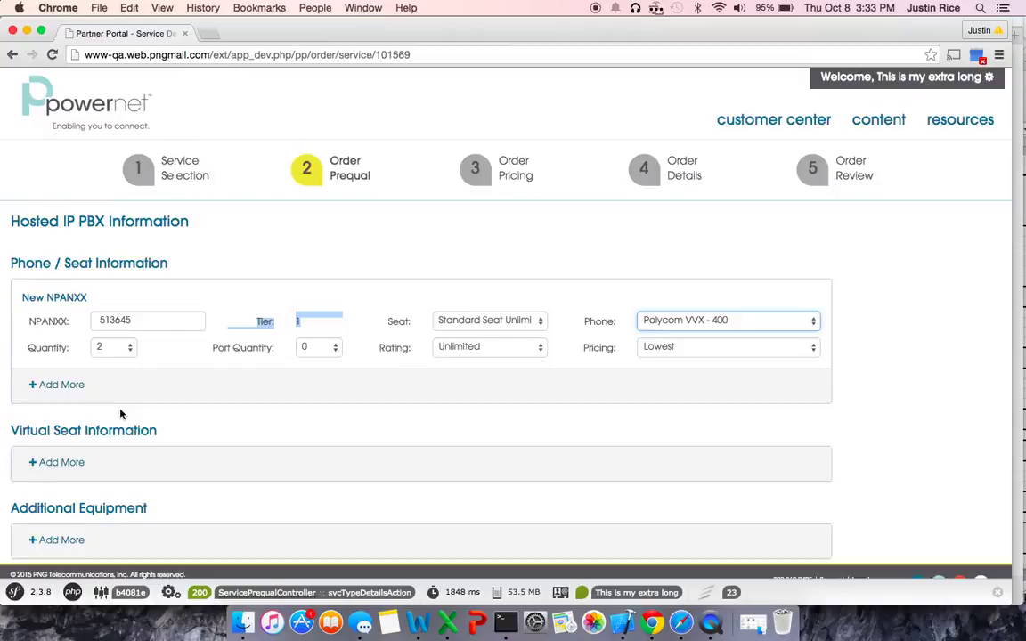
Step: Add a virtual seat entry and set its quantity to 1
scroll(122, 413, "down", 2)
scroll(121, 413, "down", 2)
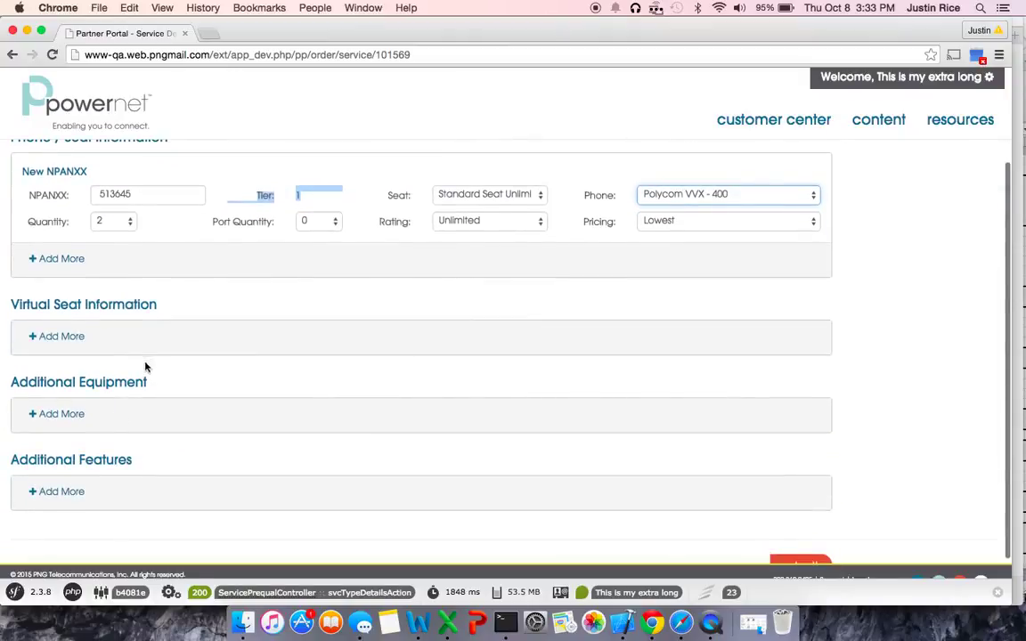
left_click(78, 338)
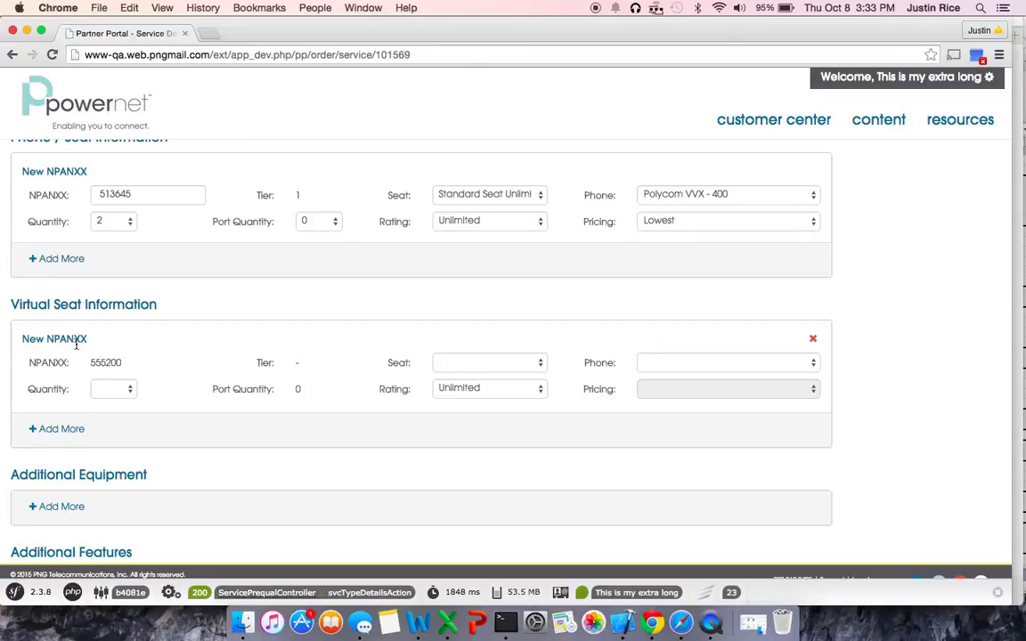
double_click(99, 364)
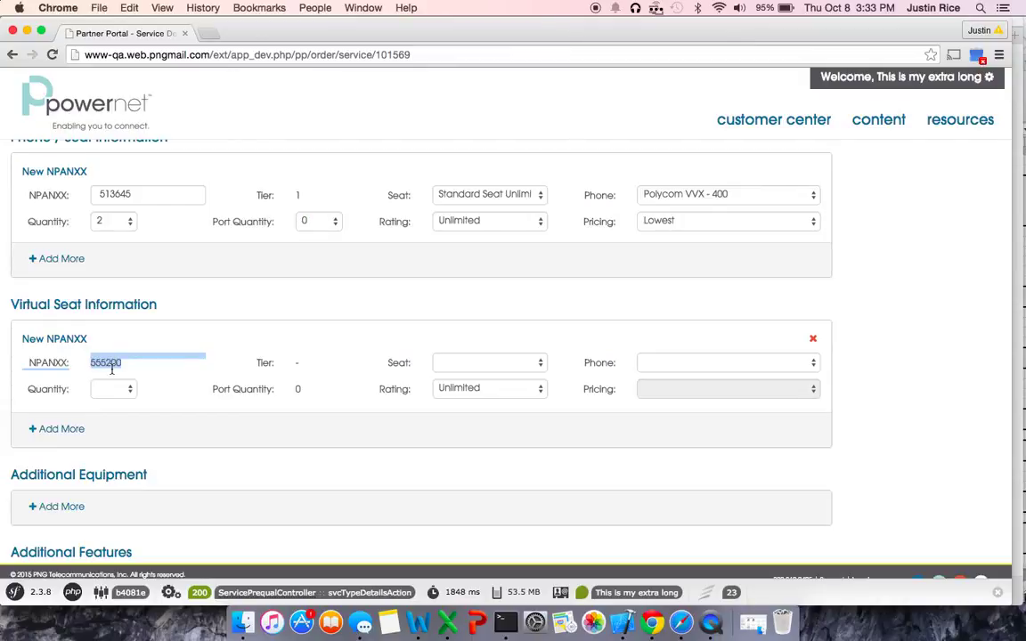
left_click(131, 389)
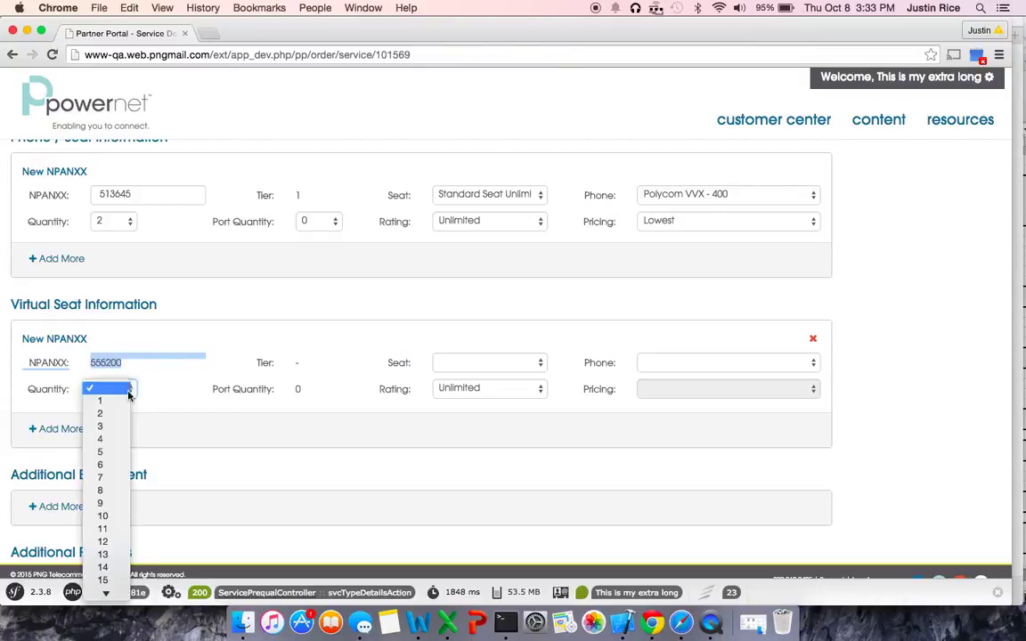
left_click(113, 402)
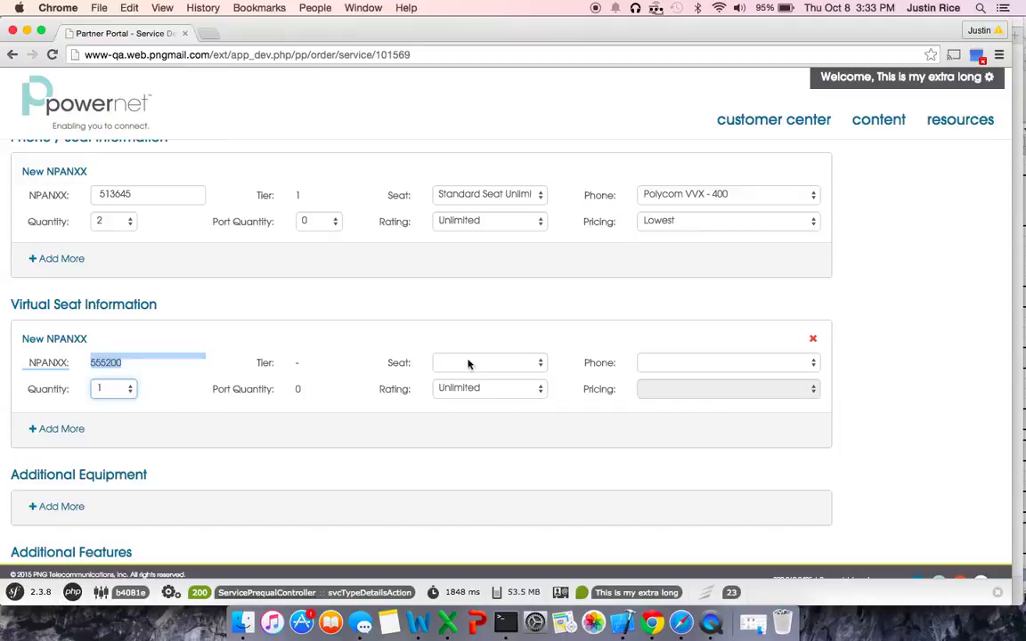
left_click_drag(249, 365, 314, 362)
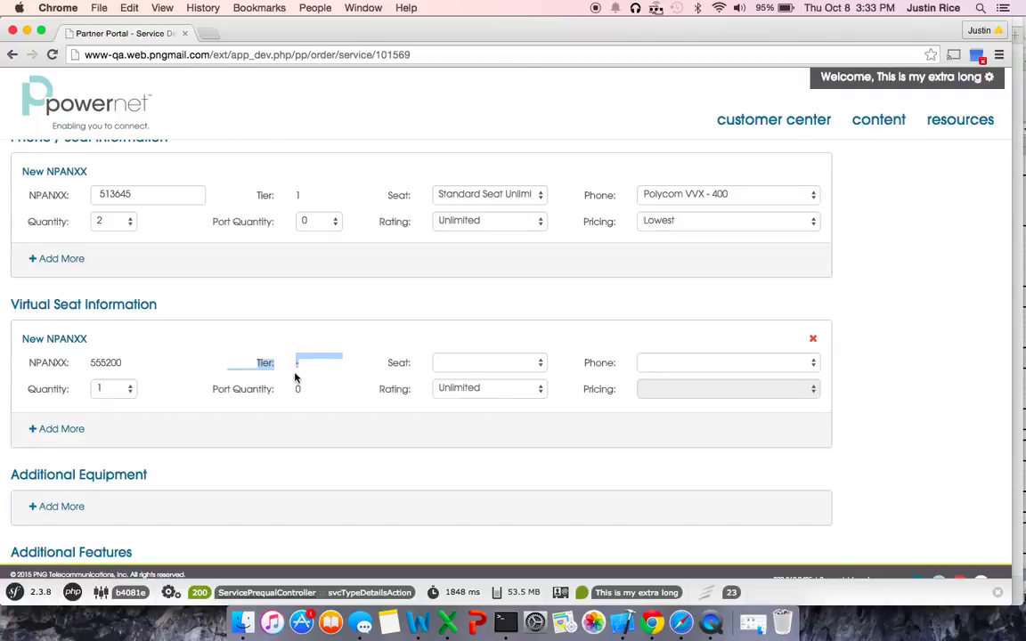
Step: Set the virtual seat entry's seat to Auto Attendant and its phone to Use My Own Phone
left_click(489, 363)
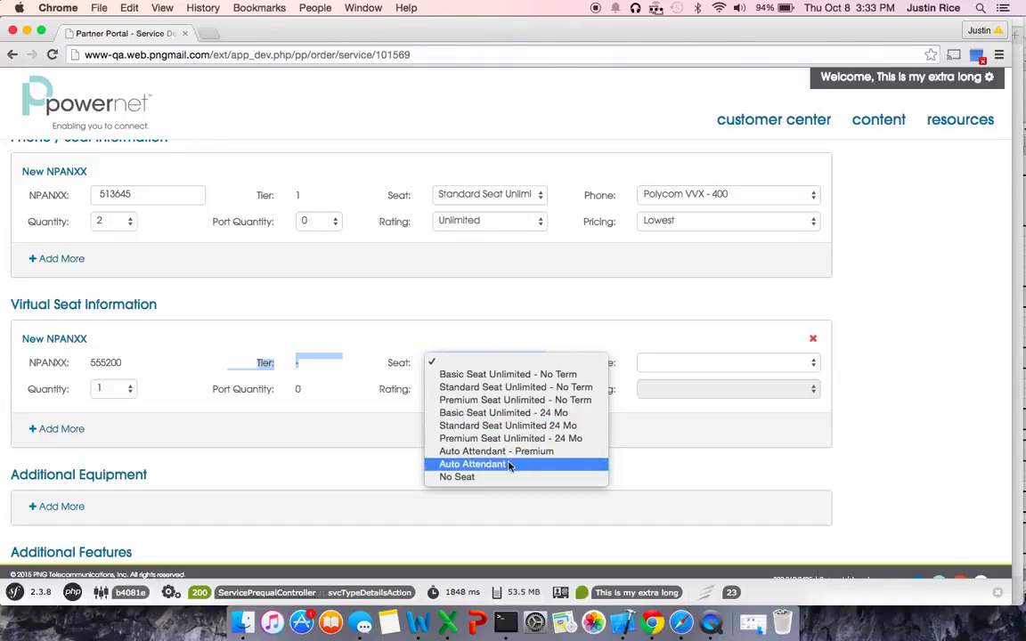
left_click(485, 464)
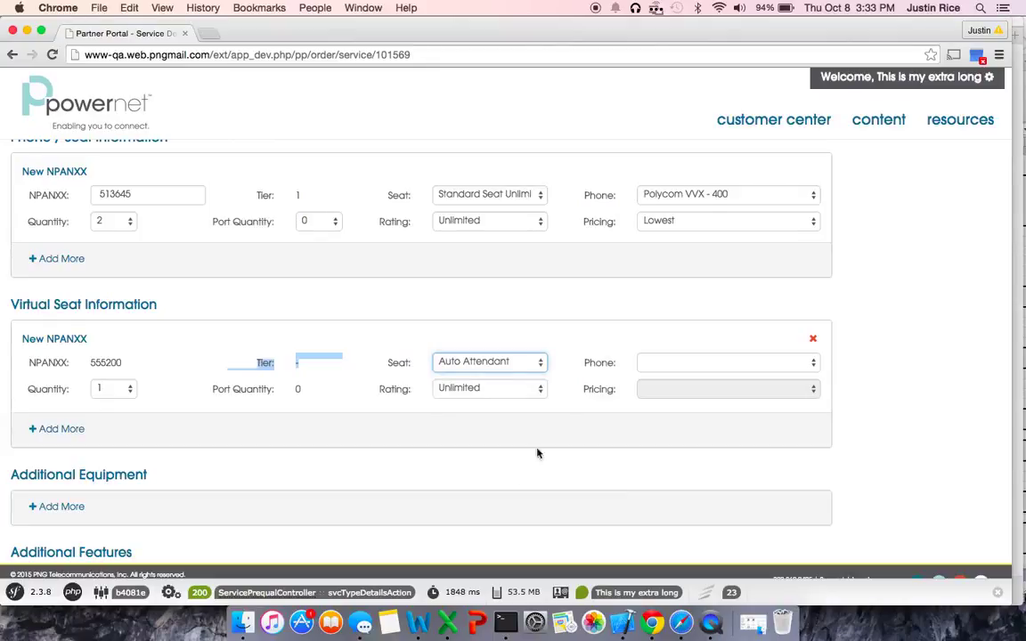
left_click(661, 364)
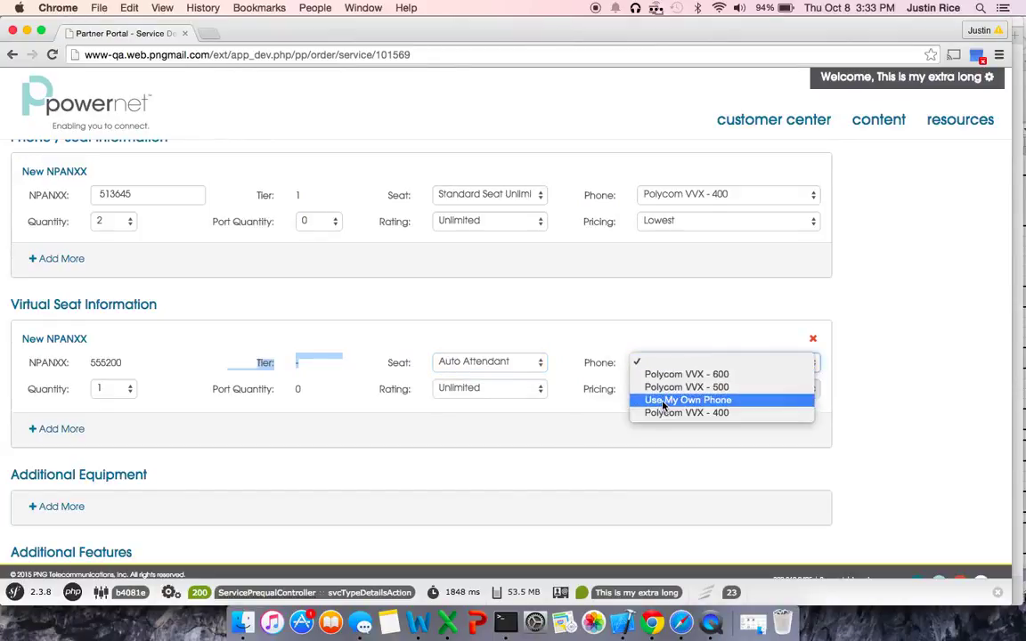
left_click(659, 402)
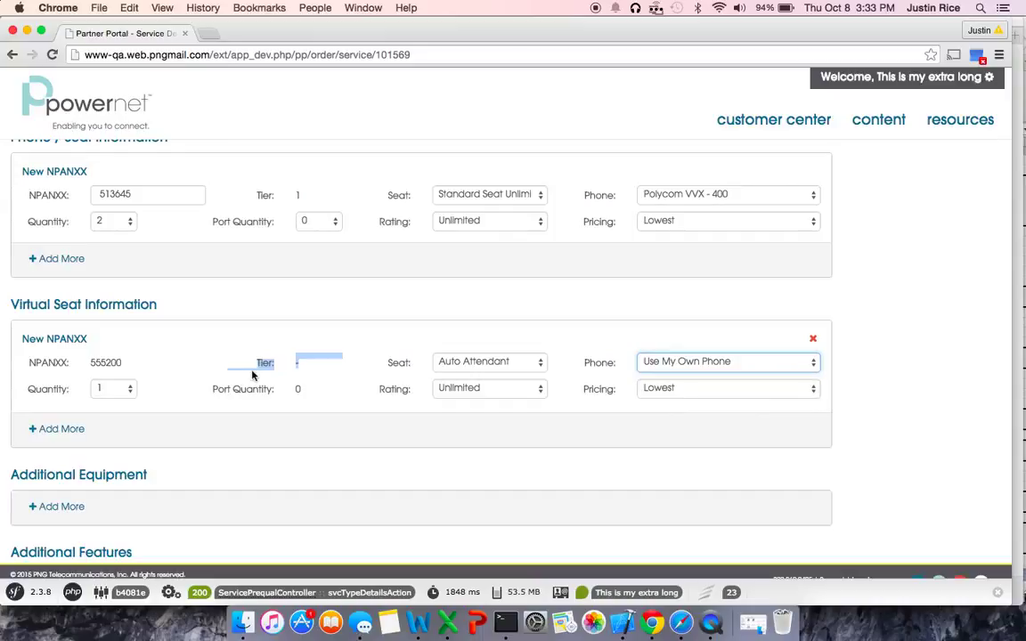
Step: Add a second virtual seat entry and set its quantity to 1
left_click(61, 429)
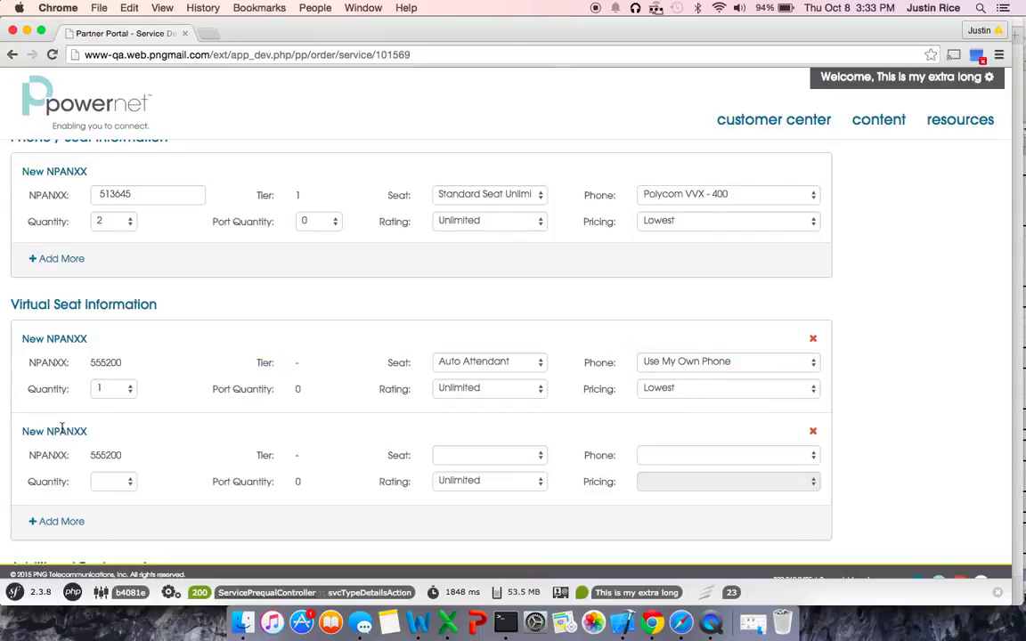
scroll(57, 461, "down", 3)
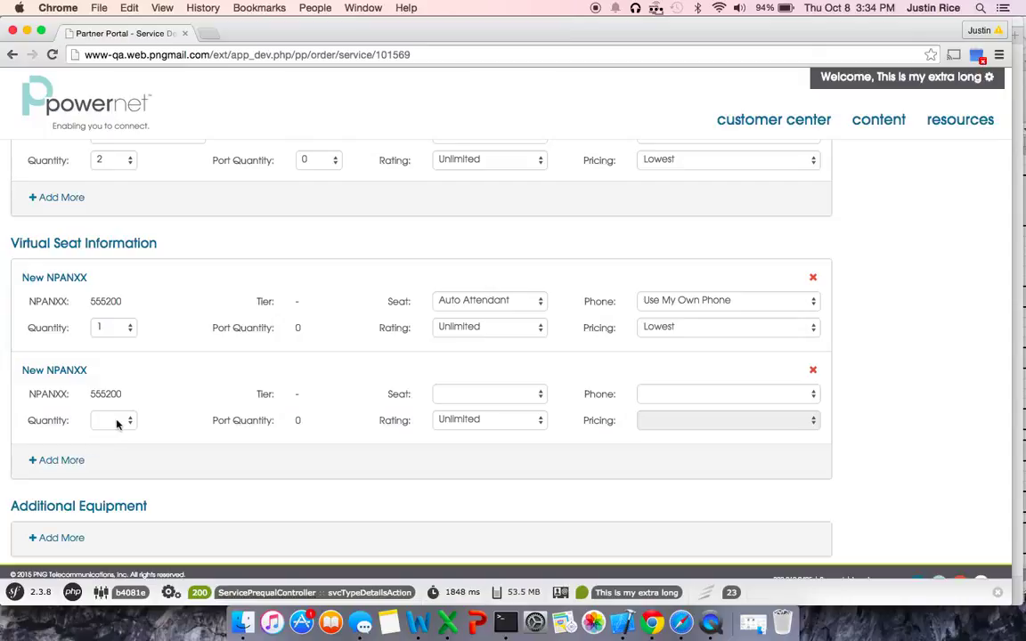
left_click_drag(91, 394, 122, 394)
left_click(132, 421)
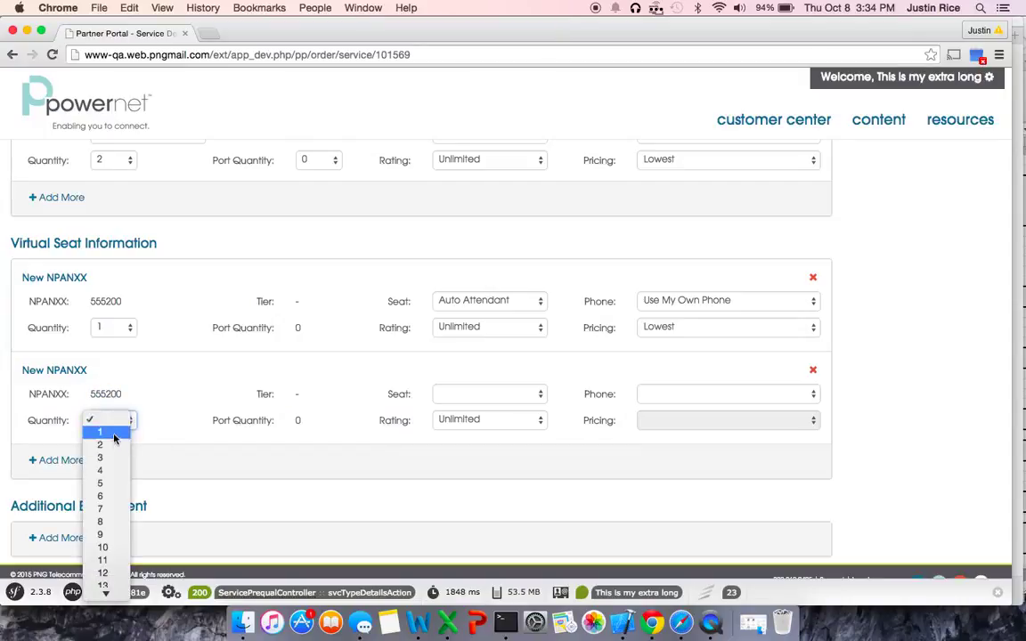
left_click(127, 431)
Step: Set the second virtual seat entry to Standard Seat Unlimited - No Term with a Polycom VVX - 400 phone
left_click(472, 398)
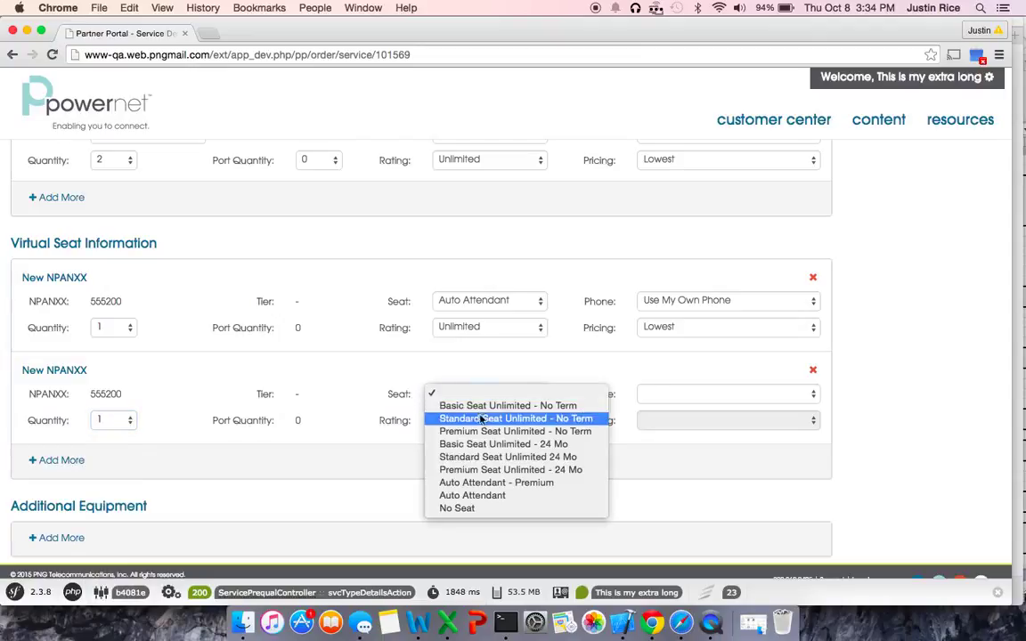
left_click(485, 418)
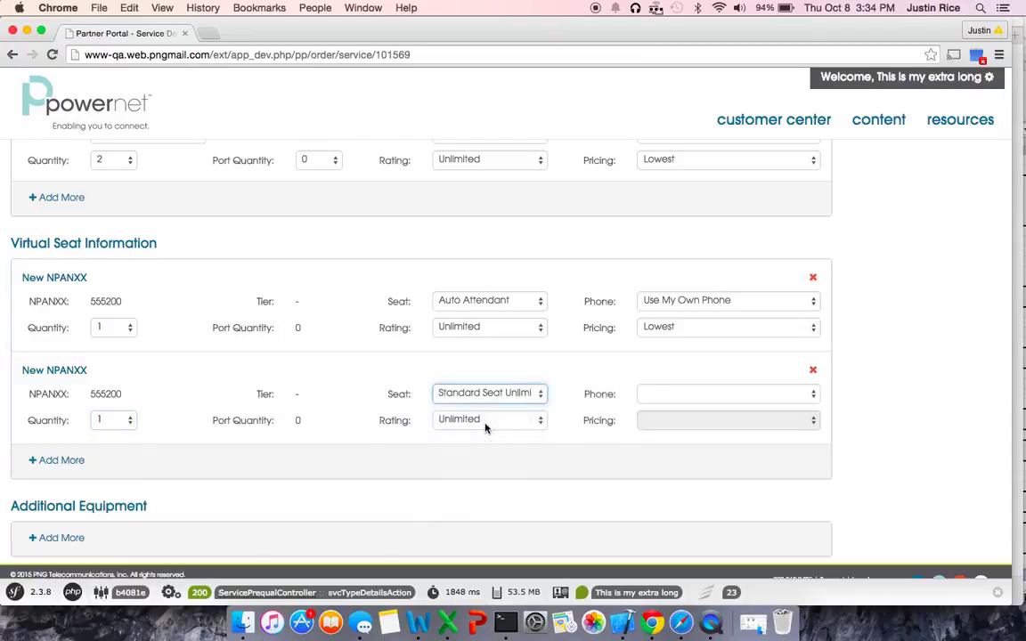
left_click(653, 394)
left_click(667, 449)
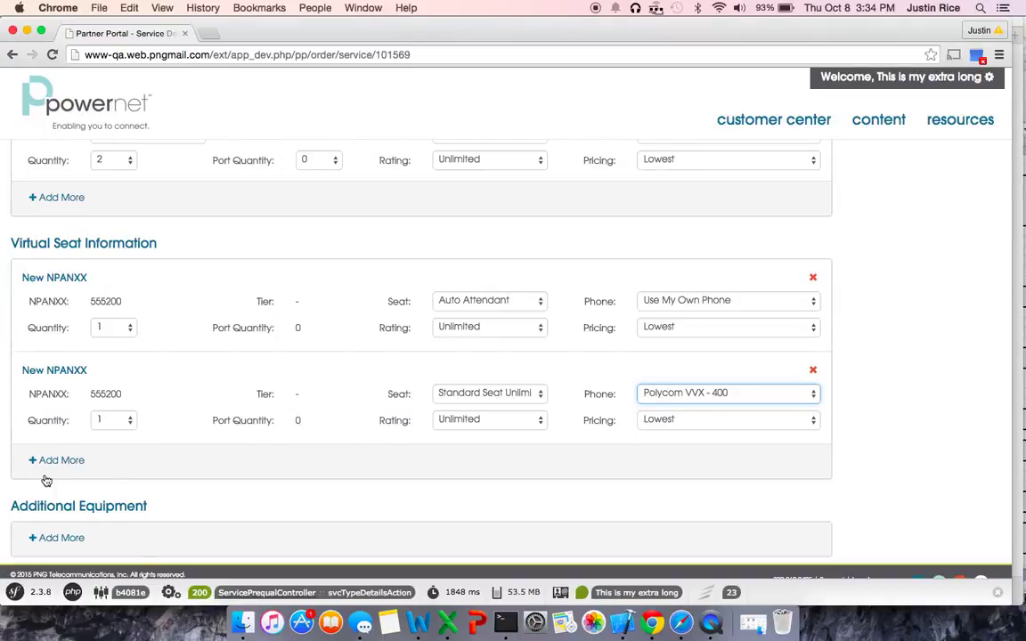
Step: Add Call Recording as an additional feature with quantity 1
scroll(46, 481, "down", 5)
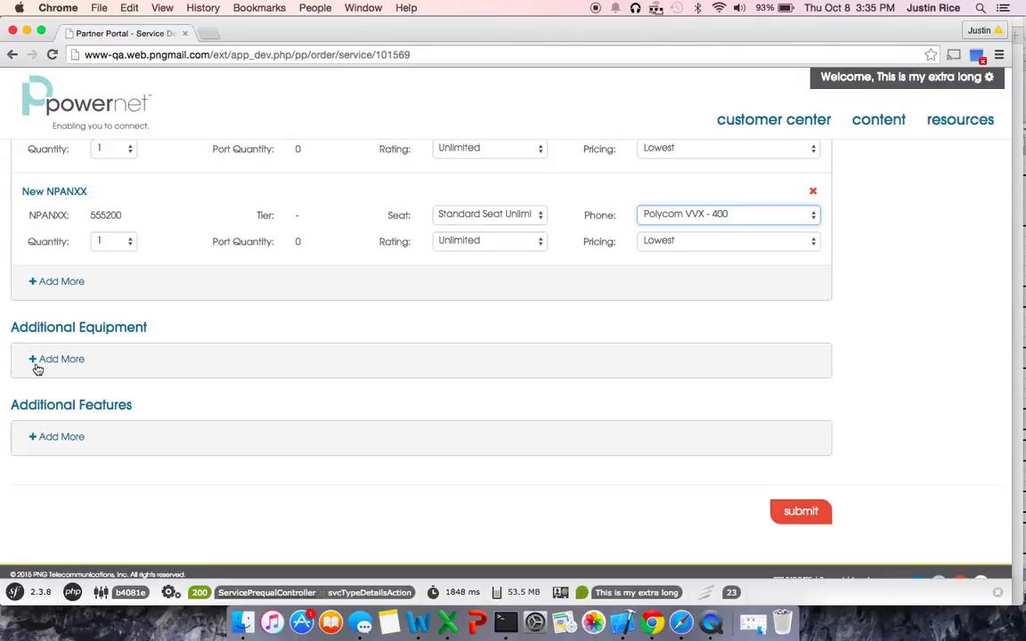
left_click(54, 437)
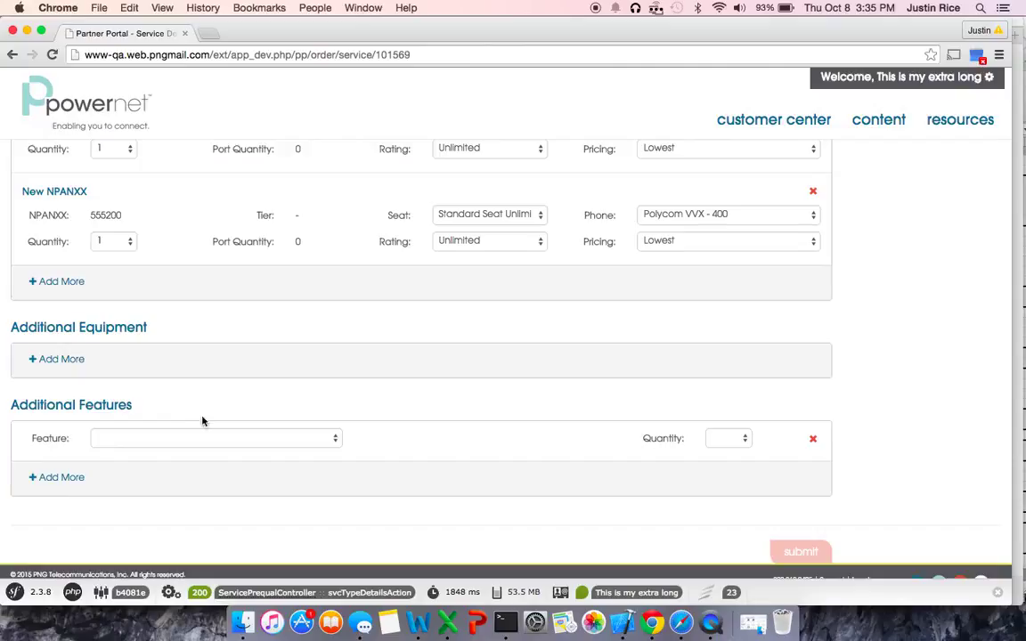
left_click(183, 448)
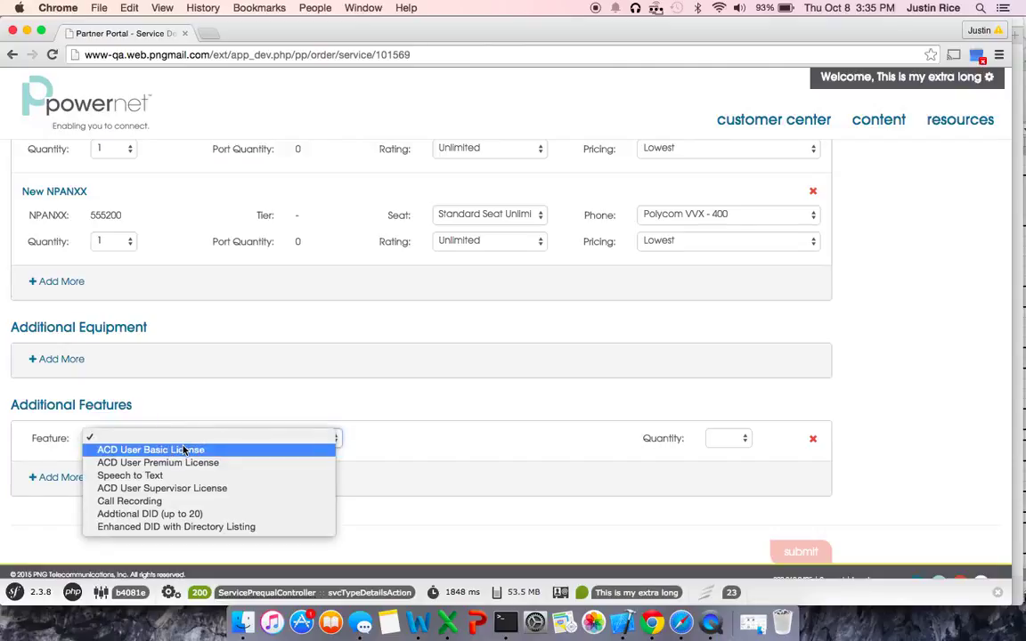
left_click(165, 502)
left_click(747, 439)
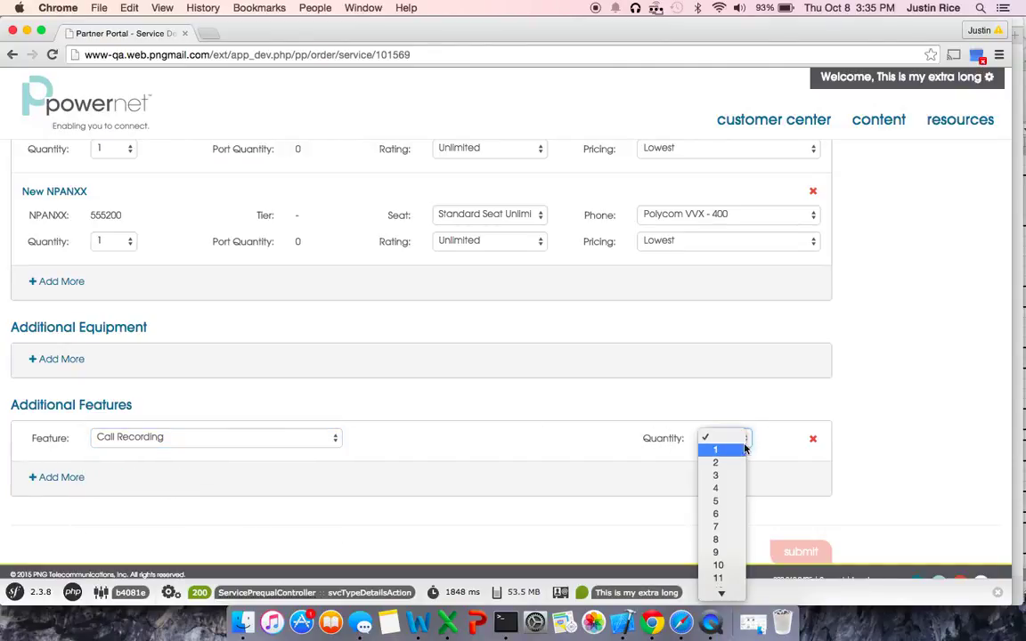
left_click(733, 456)
Step: Add Speech to Text as a second additional feature with quantity 2
left_click(76, 480)
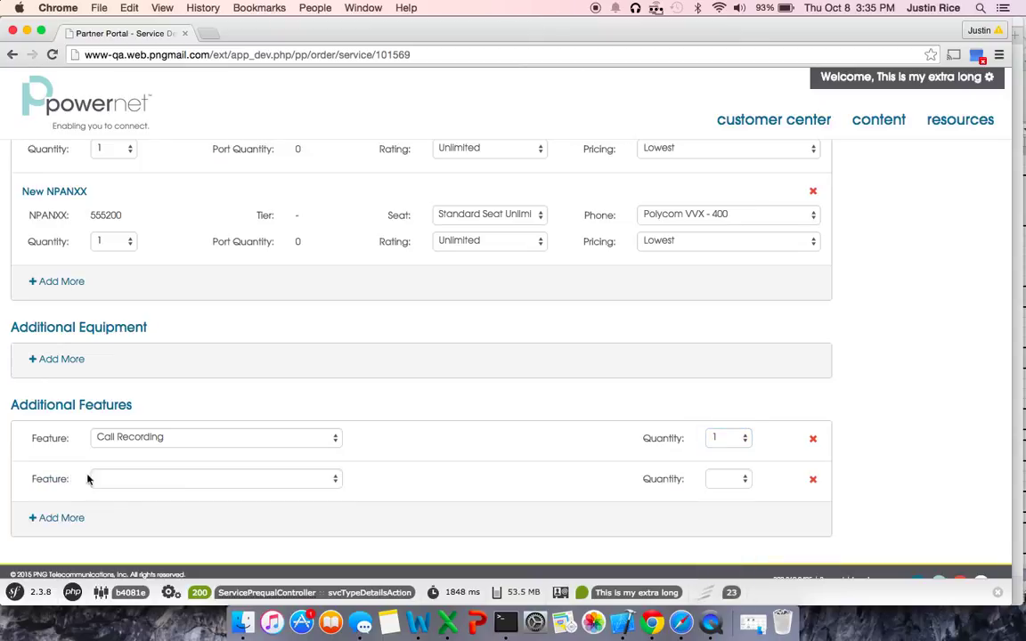
left_click(134, 478)
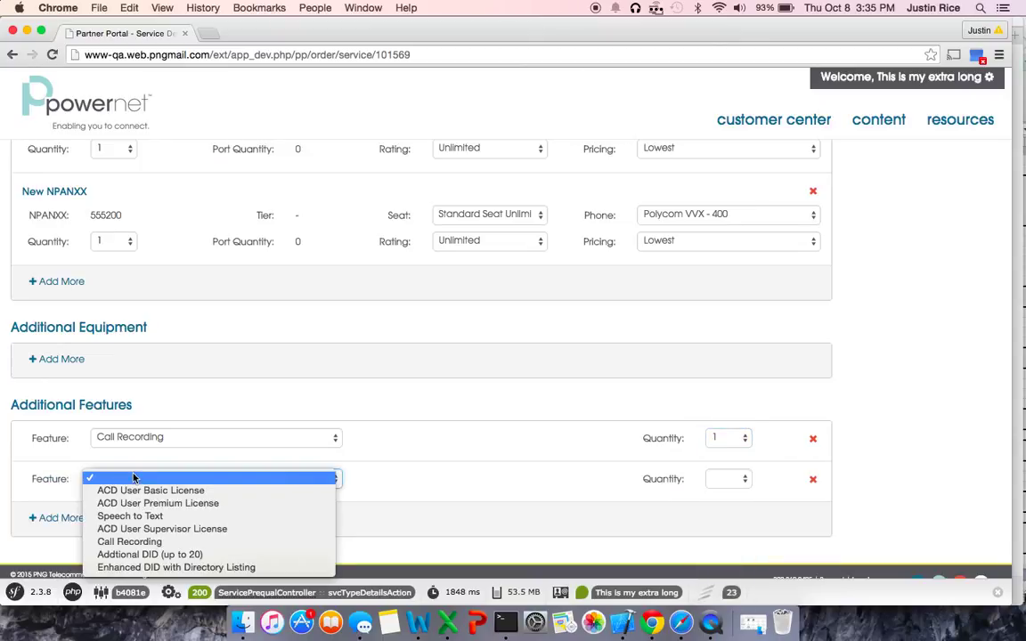
left_click(153, 518)
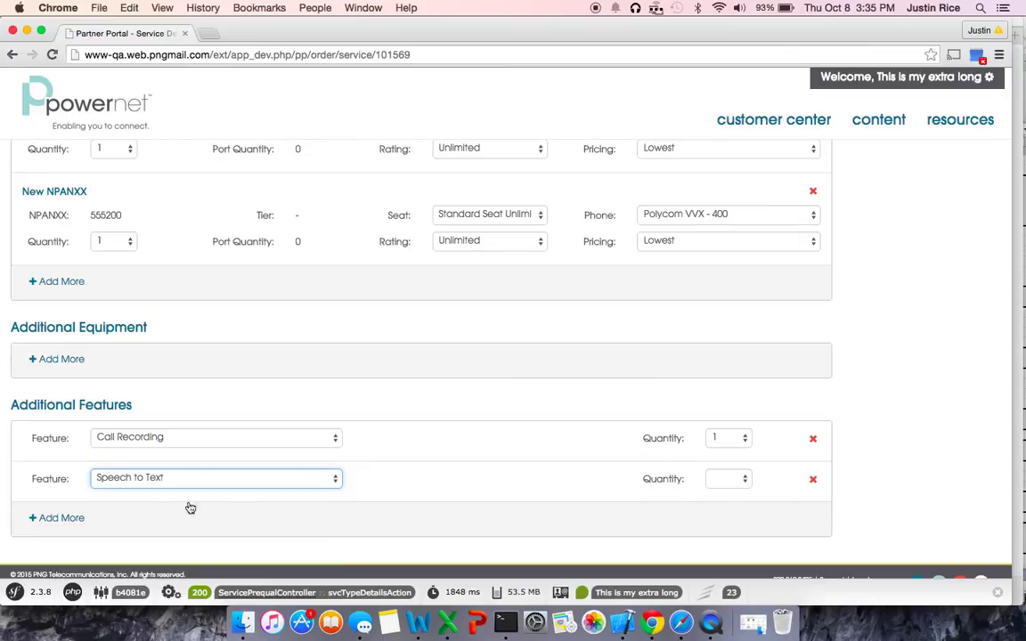
left_click(719, 479)
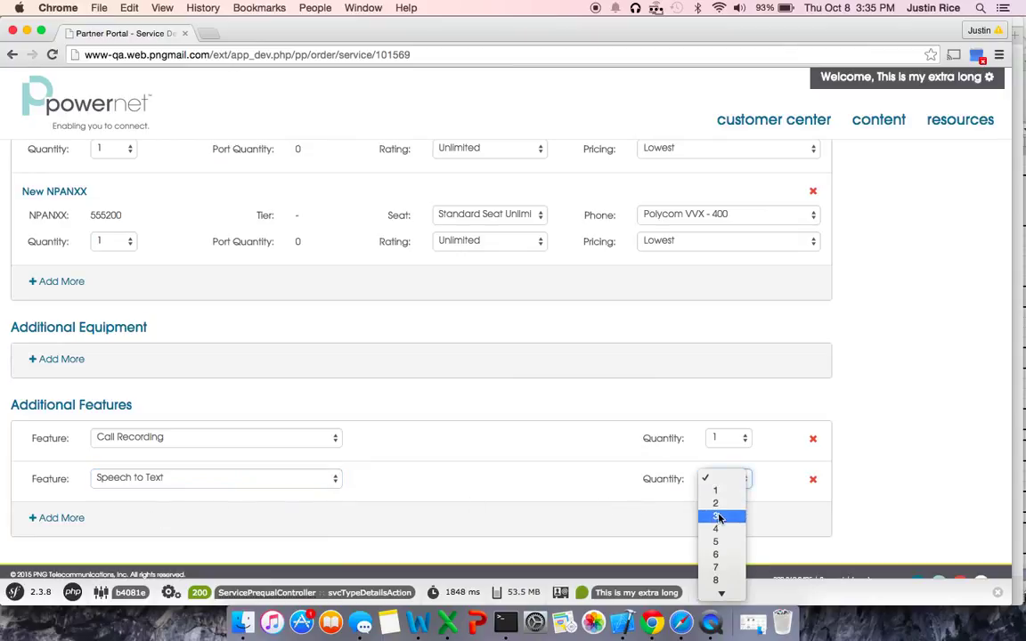
left_click(716, 512)
Step: Check the completed Hosted IP PBX form, submit it, and review the order pricing down to the grand total
scroll(572, 490, "down", 3)
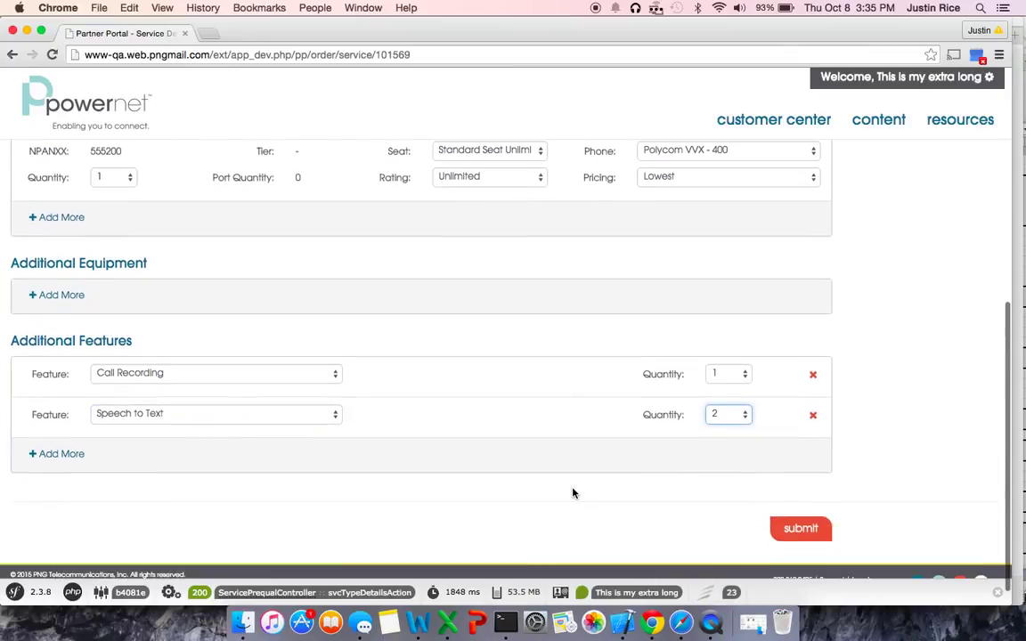
scroll(572, 493, "up", 3)
scroll(572, 490, "up", 10)
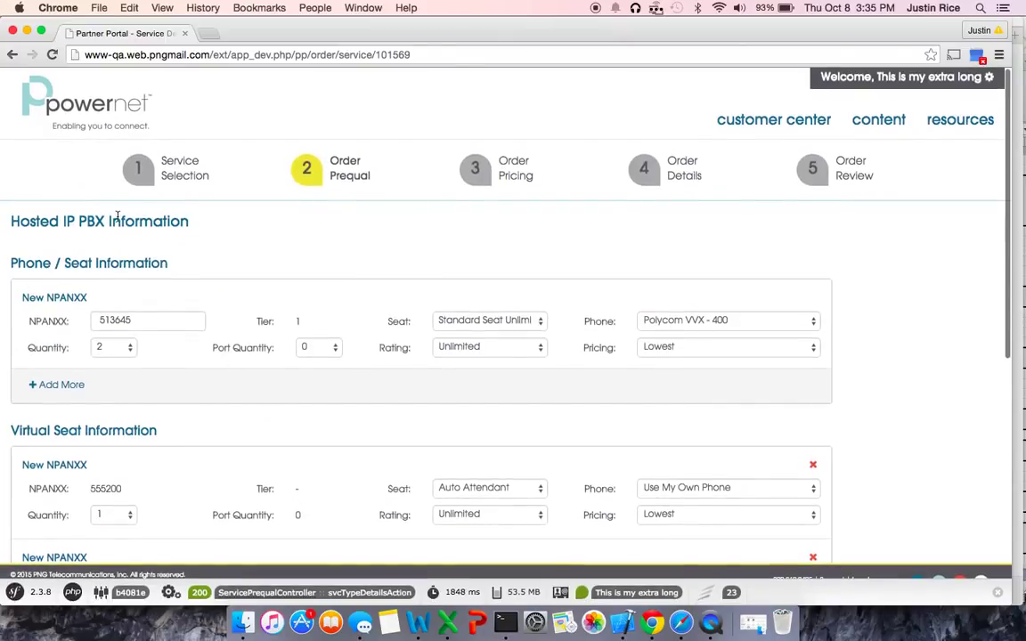
scroll(167, 325, "down", 10)
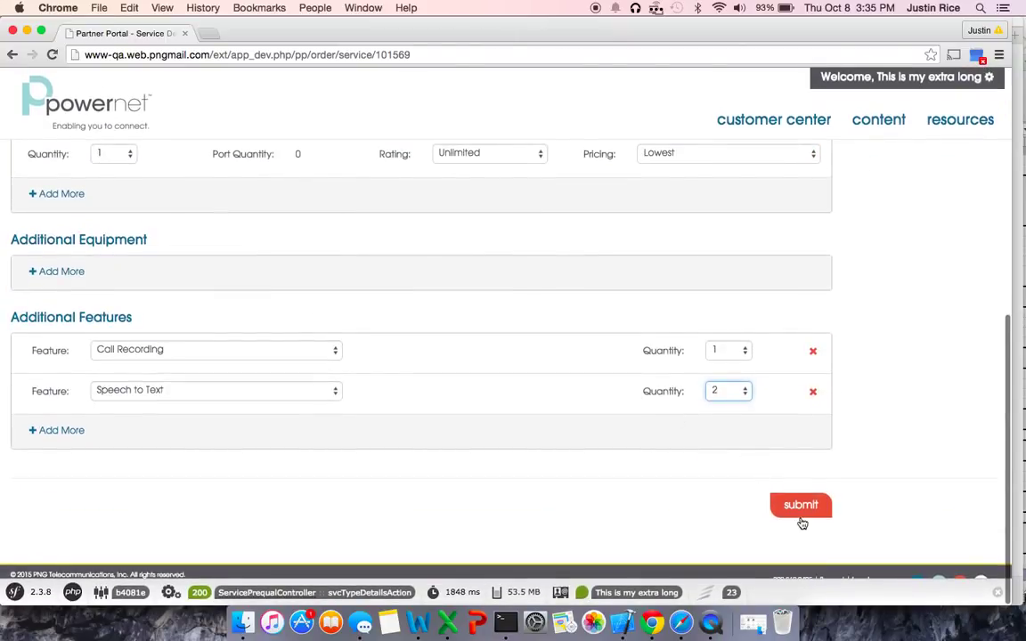
left_click(804, 505)
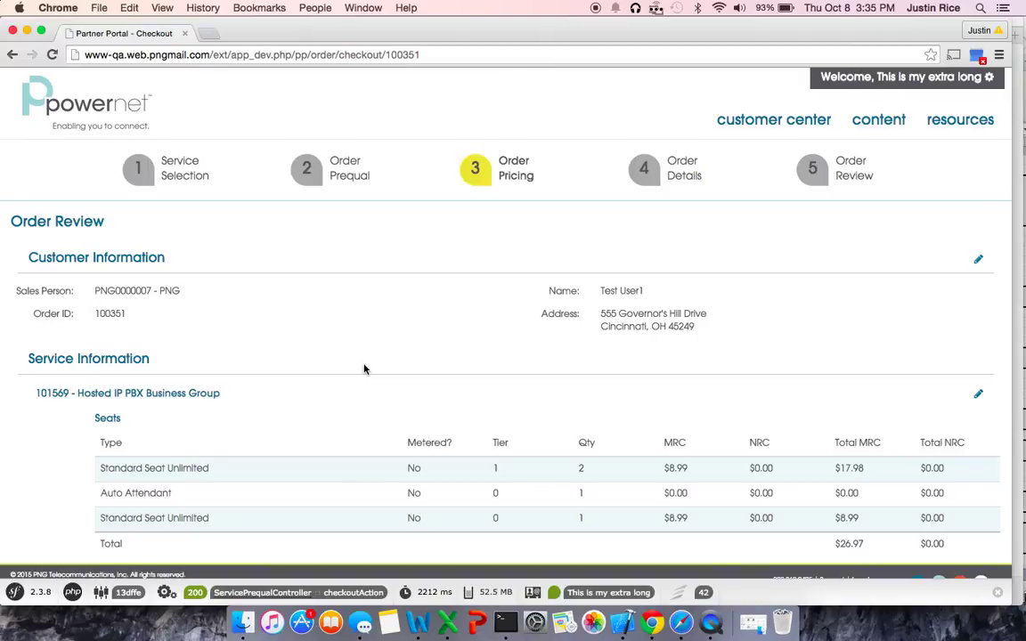
scroll(363, 368, "down", 10)
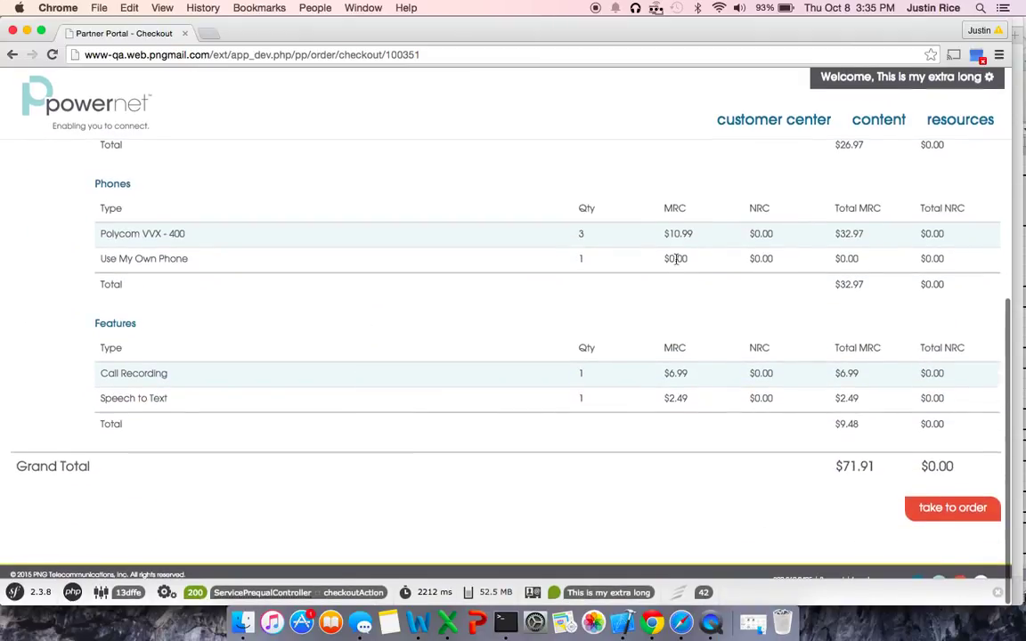